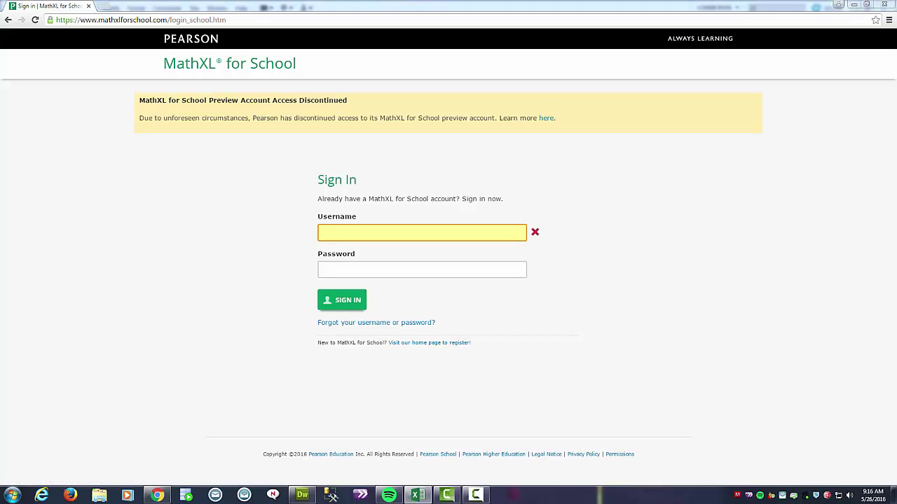
Sign in to MathXL for School with the account's username and password.
left_click(356, 233)
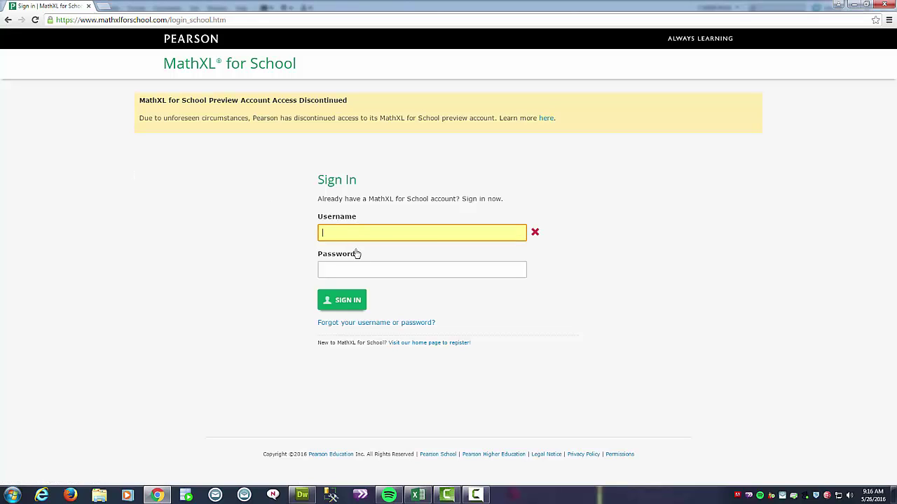
type("ms_accelerated")
left_click(348, 268)
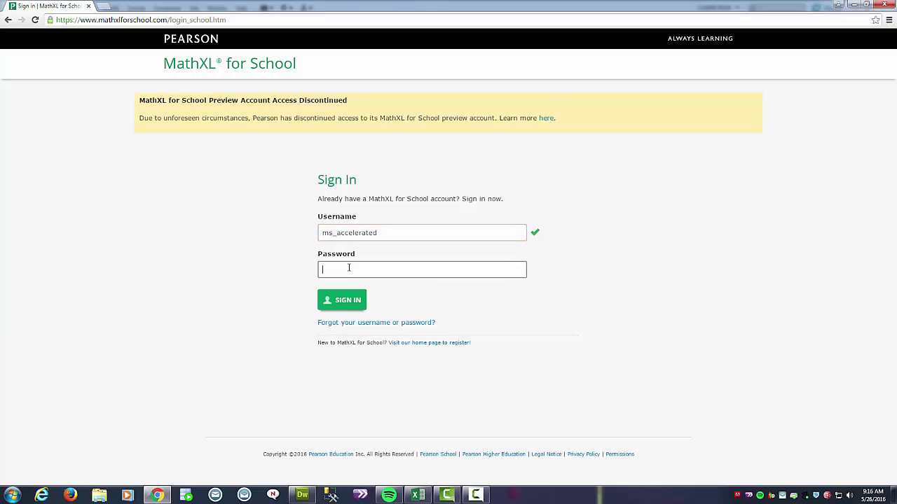
type("••••••••")
left_click(358, 308)
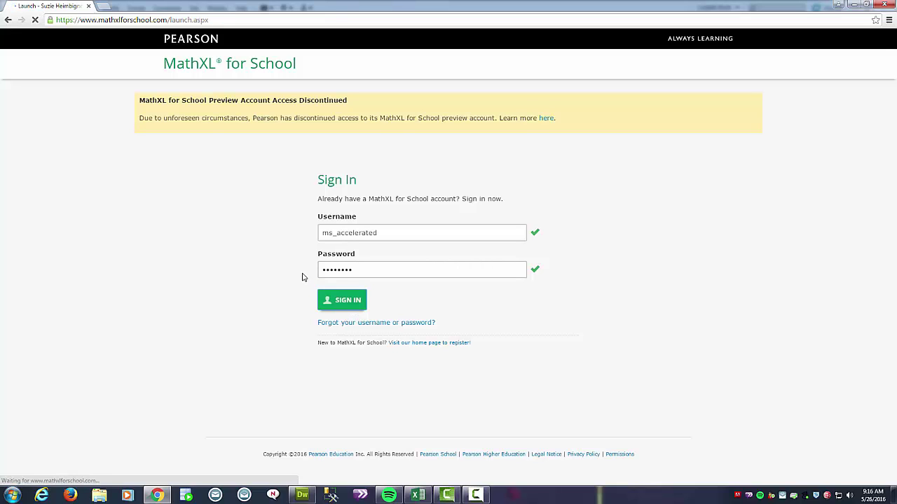
Enter the course site, maximize its window, and open the MS Accel 1B course from the Course Manager.
left_click(452, 113)
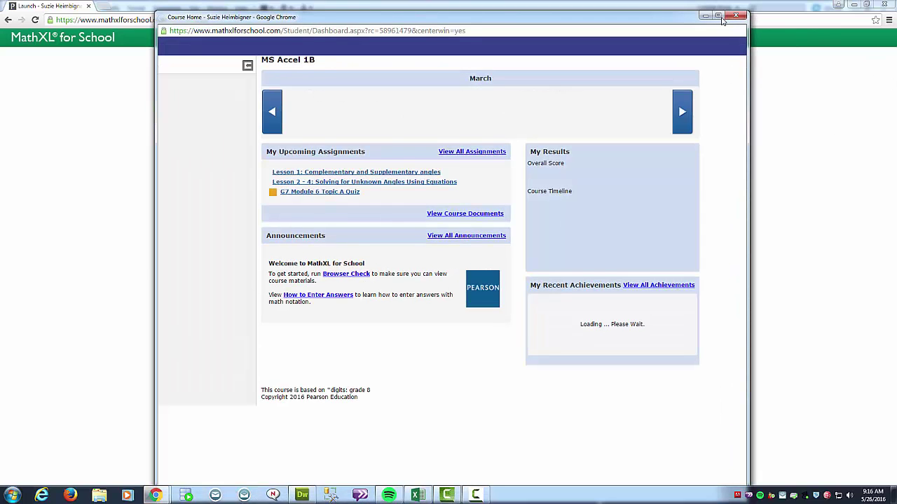
left_click(718, 15)
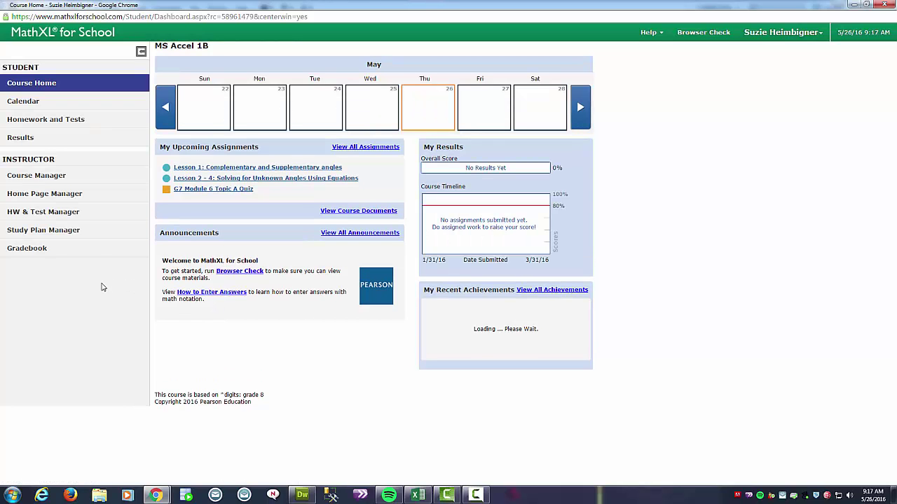
left_click(39, 178)
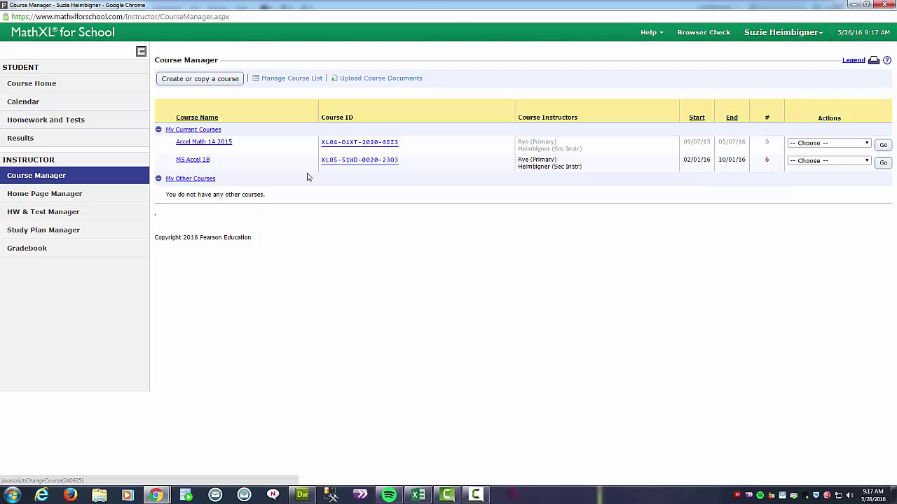
left_click(194, 161)
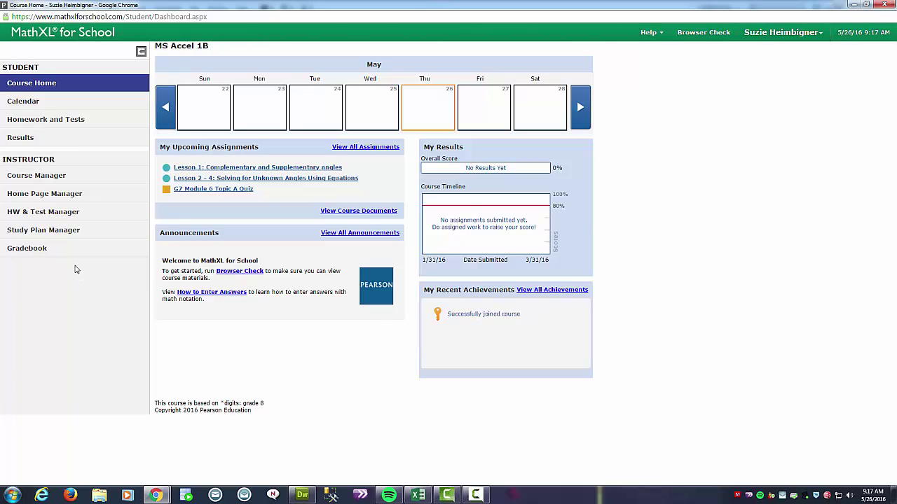
Start an Advanced Export of the course's Gradebook data.
left_click(30, 252)
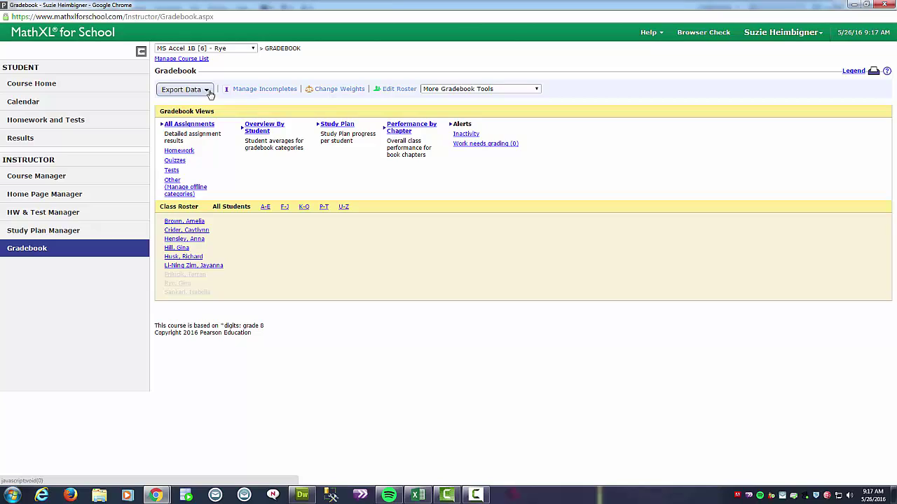
left_click(207, 91)
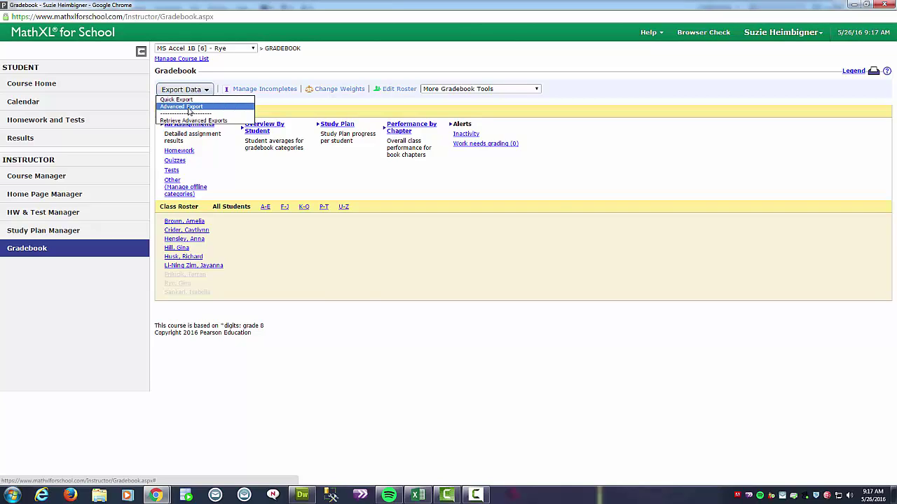
left_click(190, 108)
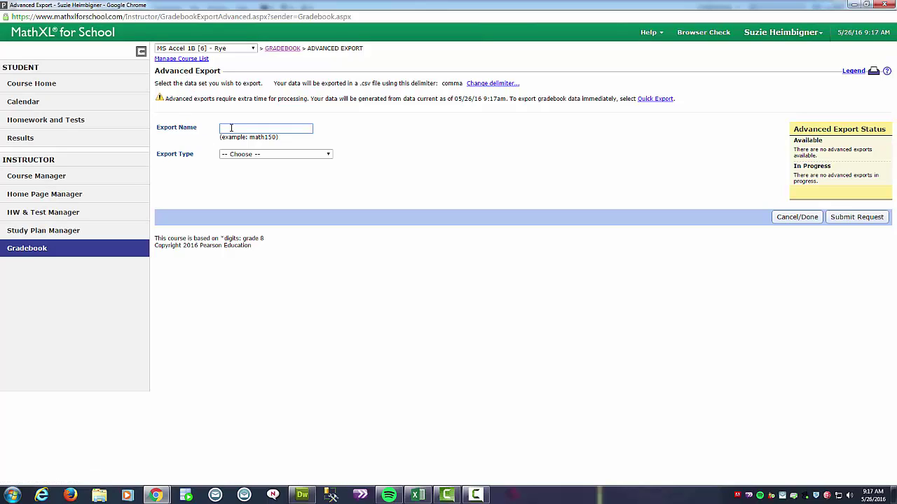
Name the export MathXL_Example_5_26.
type("MathXL_Example")
type("_5_26")
left_click_drag(304, 129, 217, 129)
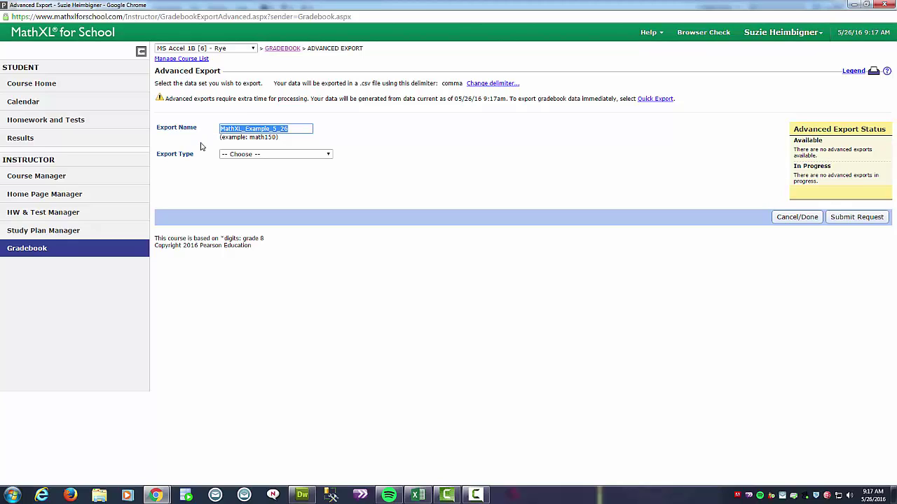
left_click(245, 131)
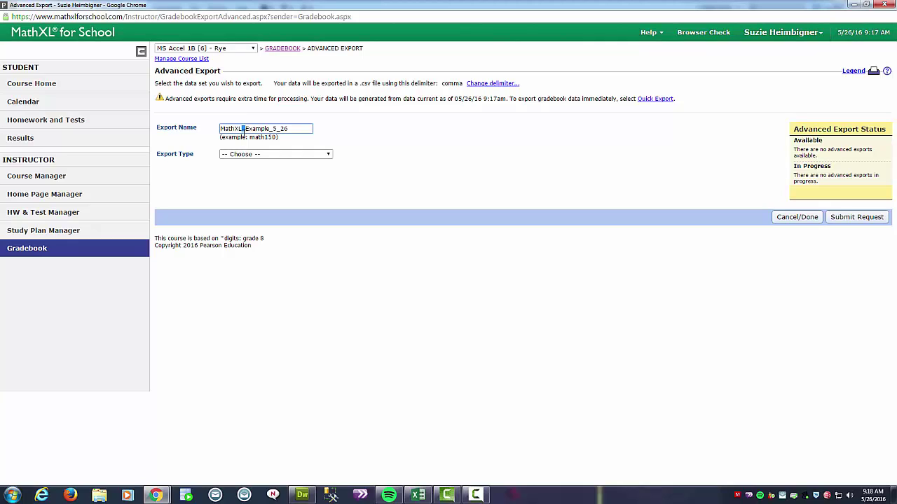
Submit the export request as Student Assignment Results in the Blackboard 8/9 format, keeping the default options.
left_click(328, 155)
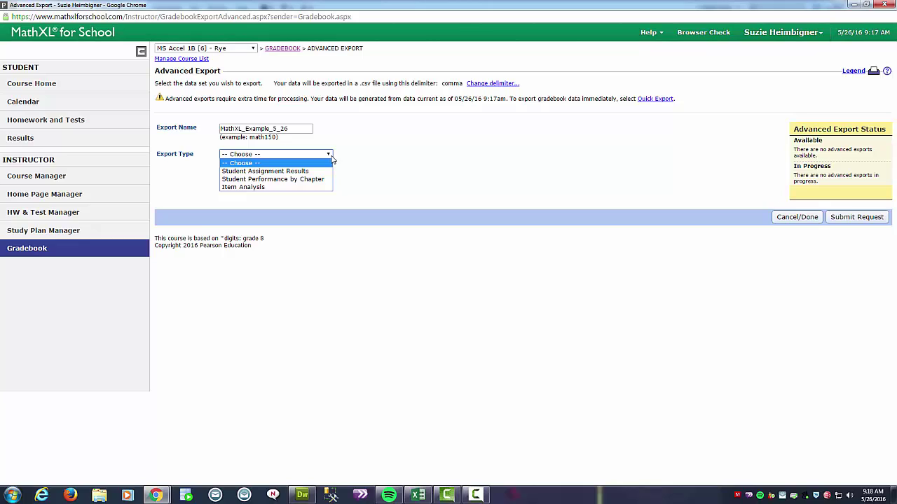
left_click(274, 172)
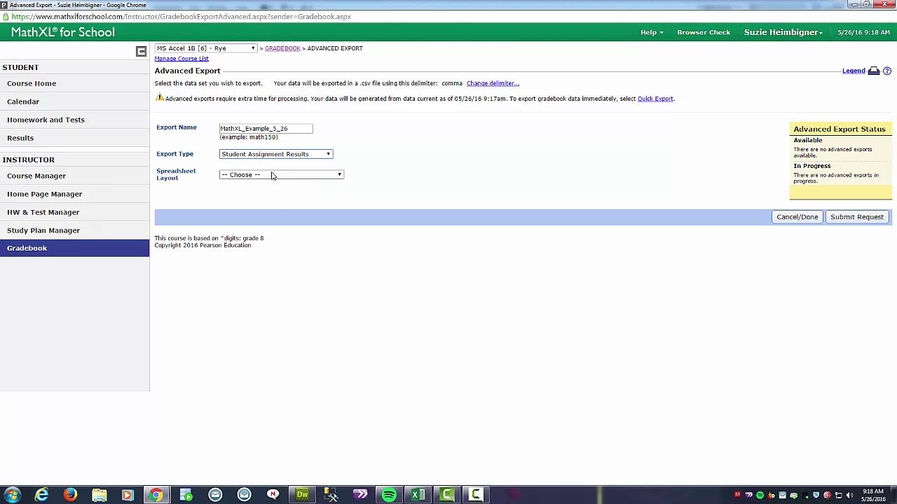
left_click(250, 177)
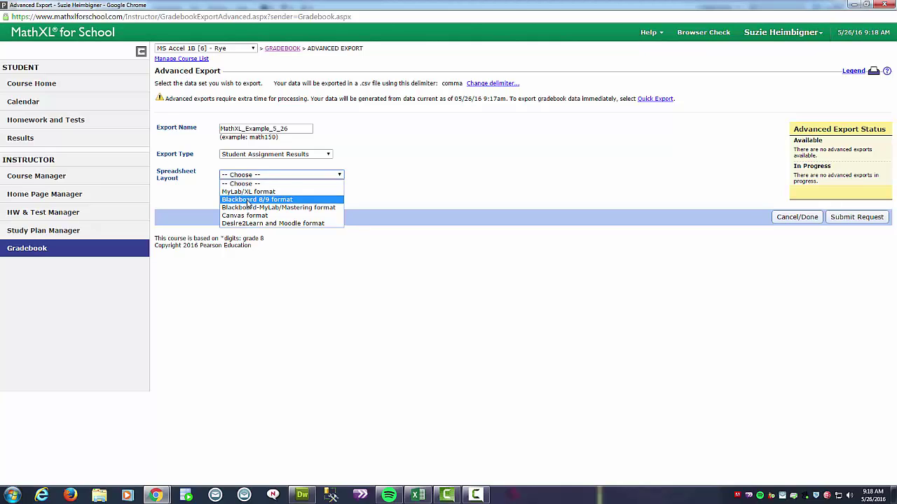
left_click(247, 201)
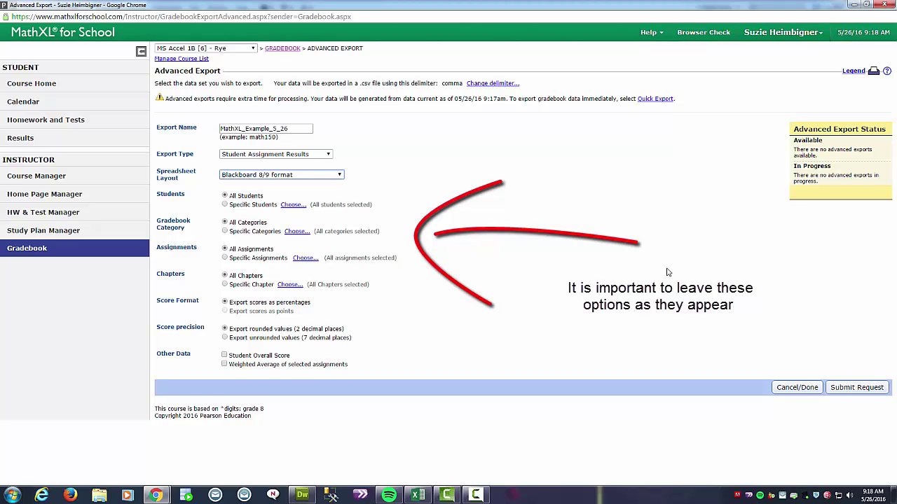
left_click(848, 390)
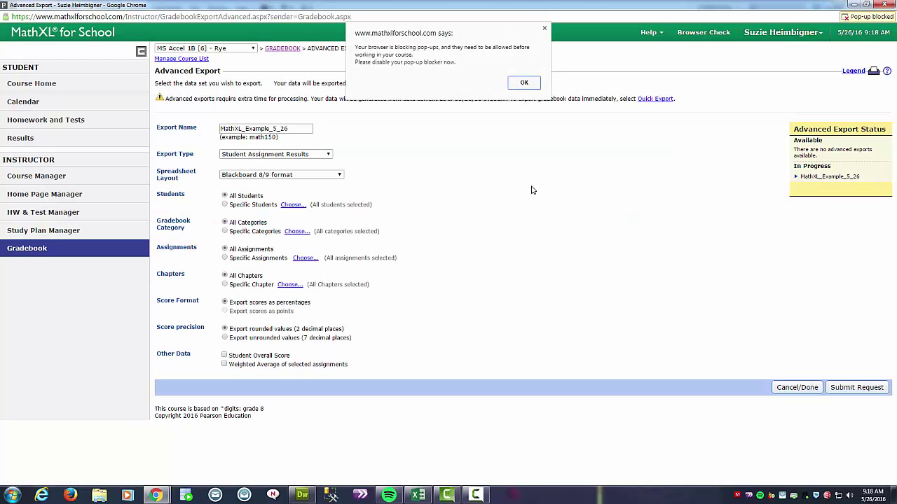
Dismiss the pop-up blocker warning and view the browser's blocked pop-up settings, then close them.
left_click(532, 86)
left_click(891, 19)
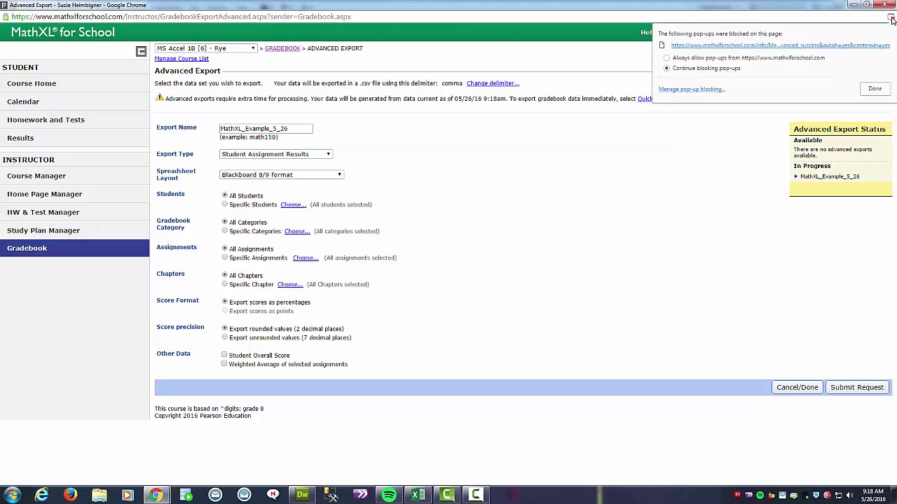
left_click(872, 90)
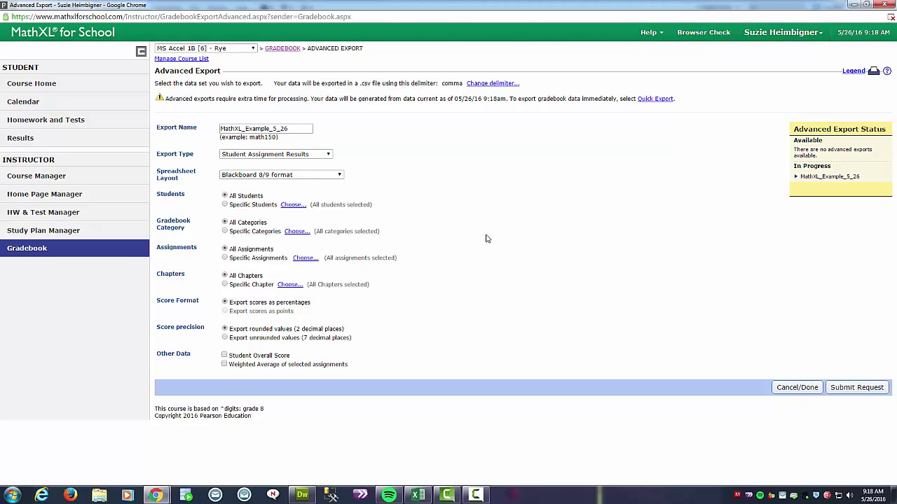
Leave the export form and check the status of MathXL_Example_5_26 among the Gradebook's retrievable advanced exports.
left_click(788, 393)
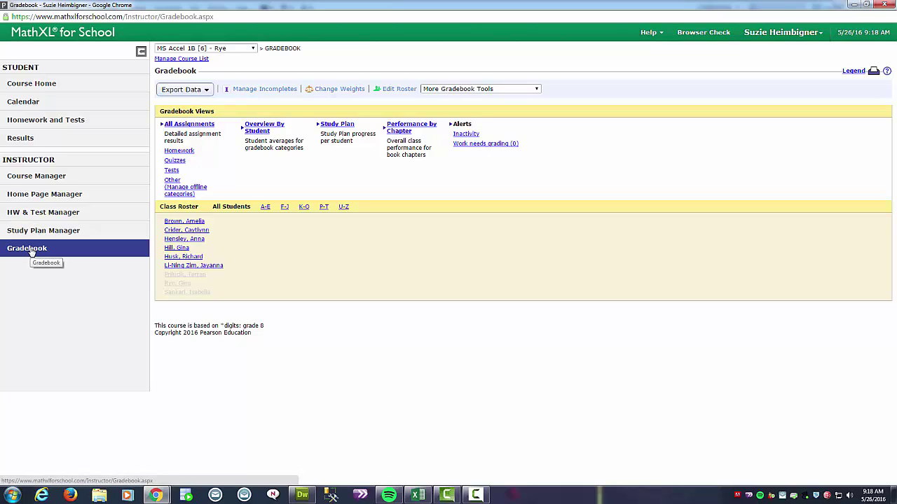
left_click(206, 90)
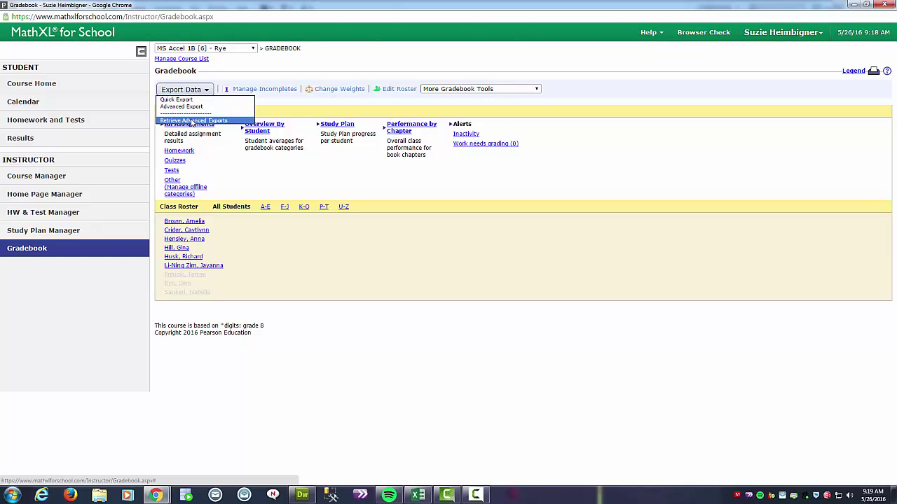
left_click(191, 121)
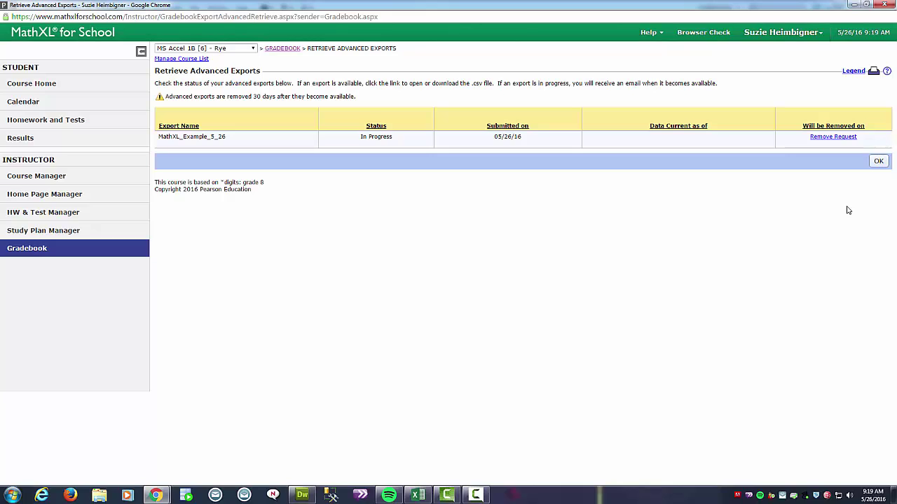
left_click(878, 161)
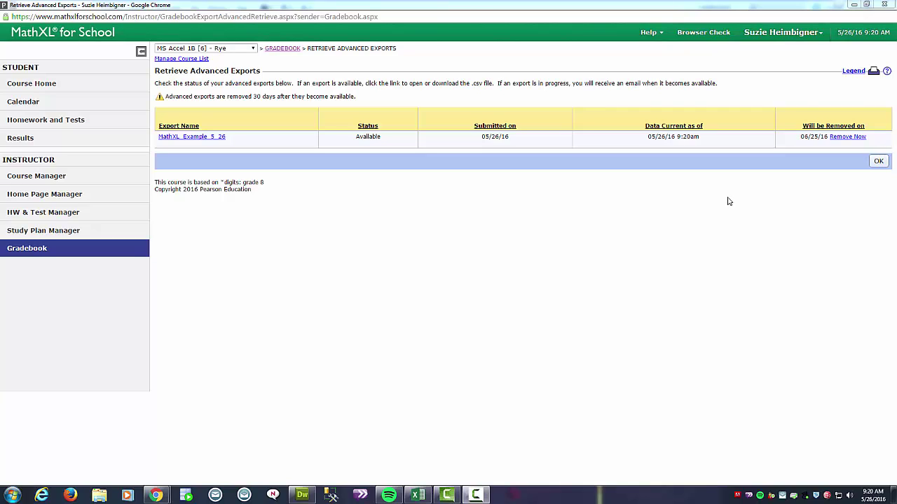
Save the available export as MathXL_Example_5_26.csv in the Holding_Pin_Work_Stuff folder of the Documents library.
right_click(218, 138)
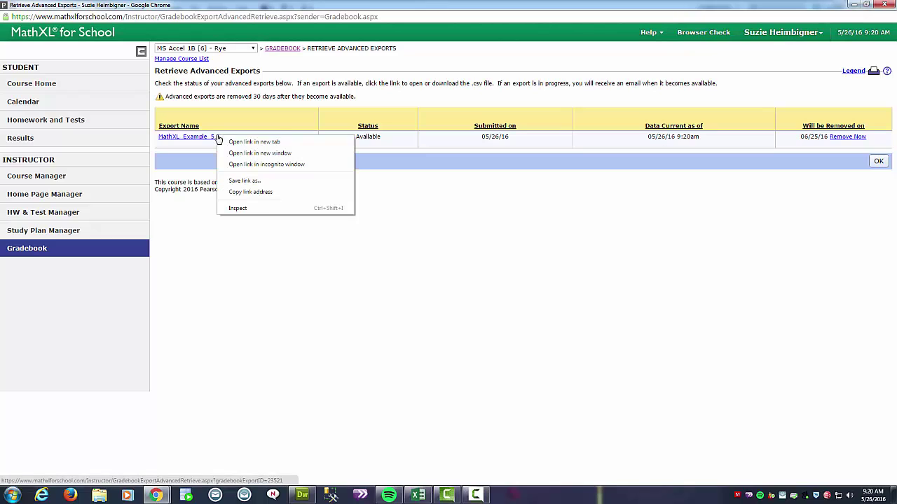
left_click(233, 181)
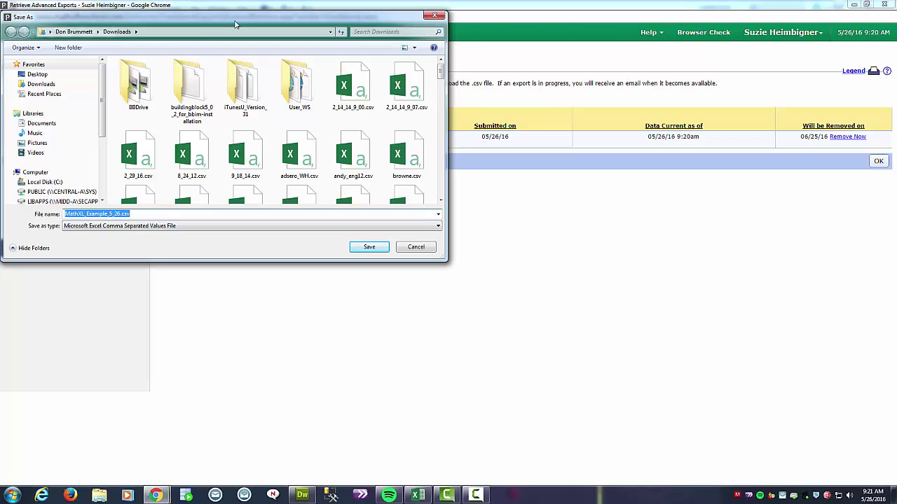
left_click_drag(277, 23, 354, 32)
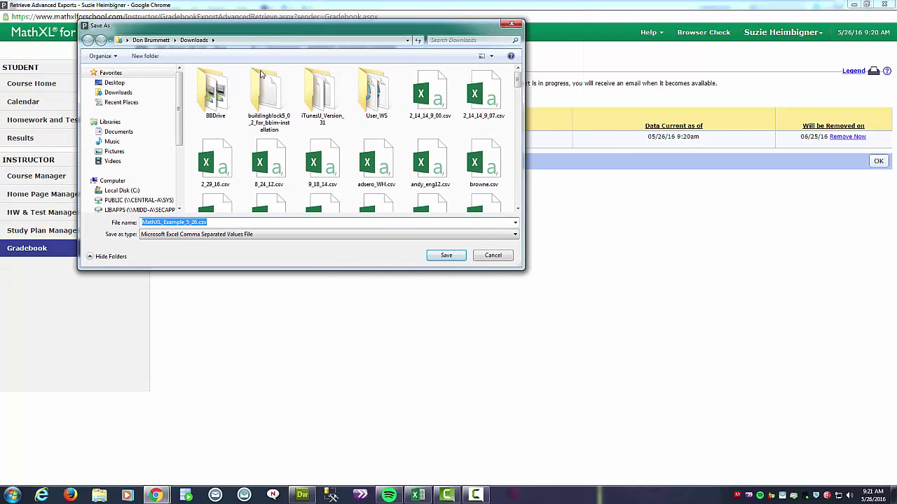
left_click(128, 133)
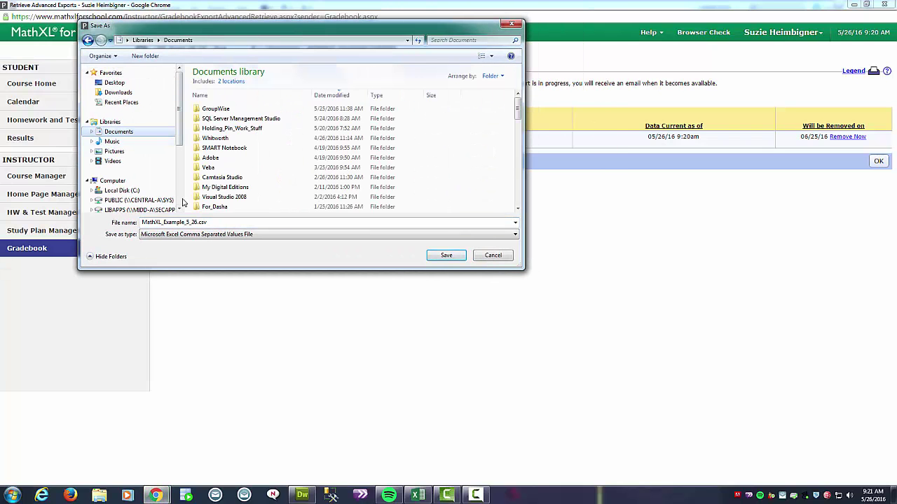
left_click(235, 131)
key("Return")
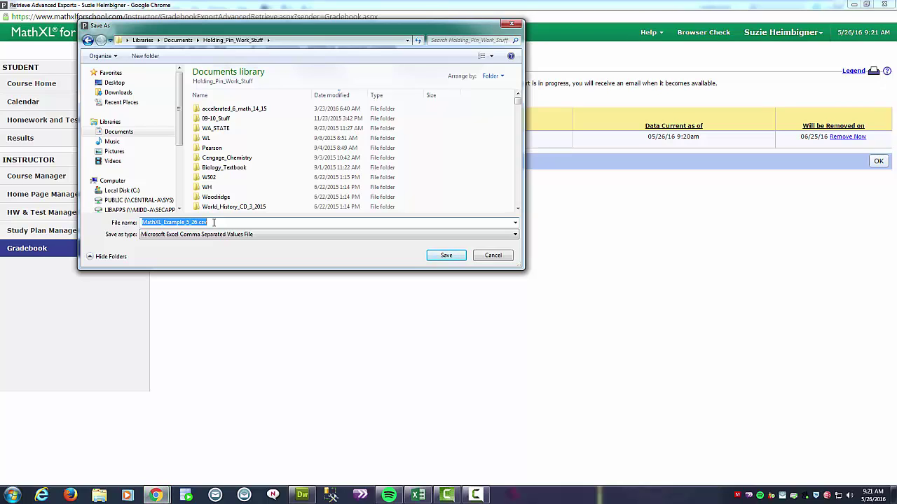
left_click(446, 256)
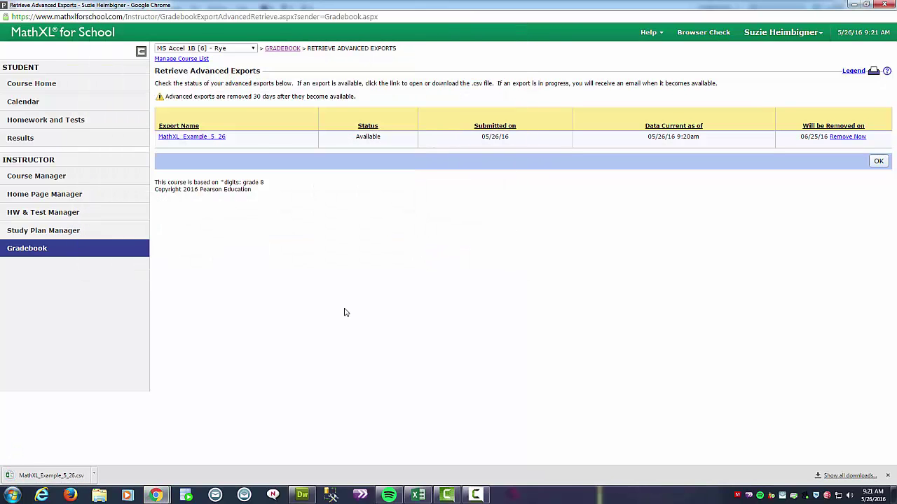
Open the downloaded MathXL_Example_5_26.csv in Excel, maximize its window, and review the students' lesson score columns.
left_click(41, 477)
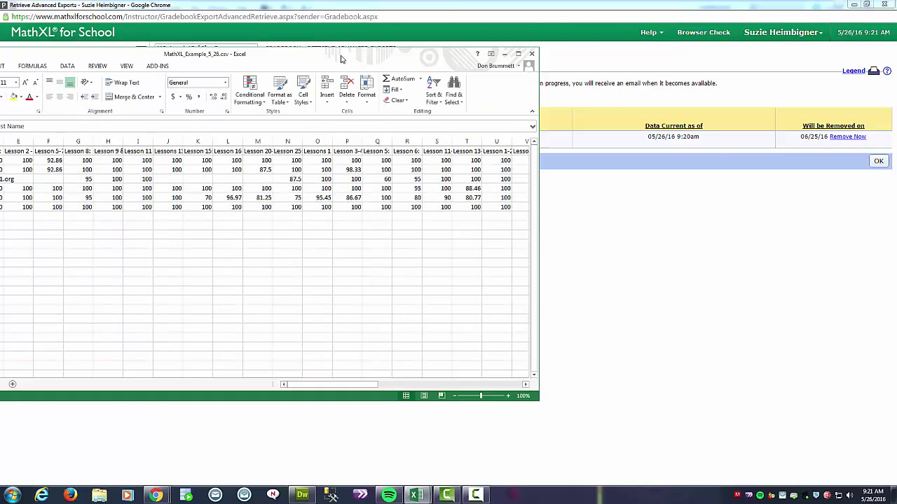
double_click(441, 53)
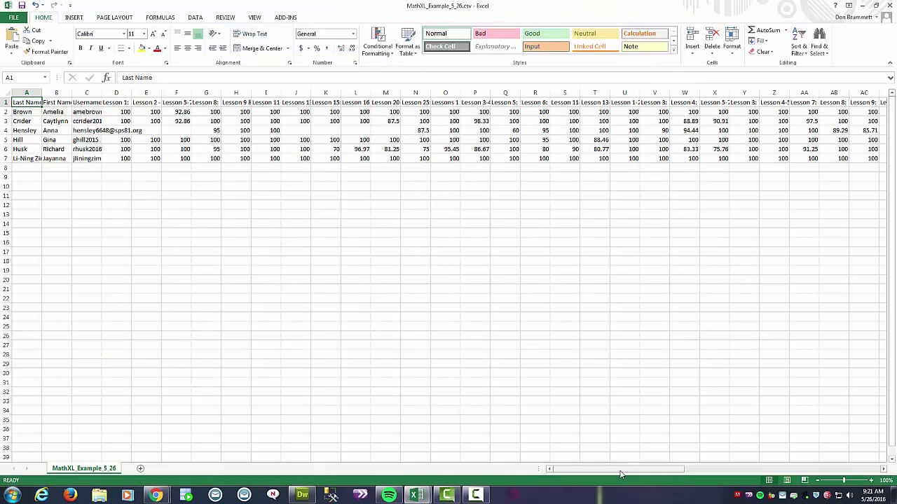
left_click_drag(622, 471, 637, 470)
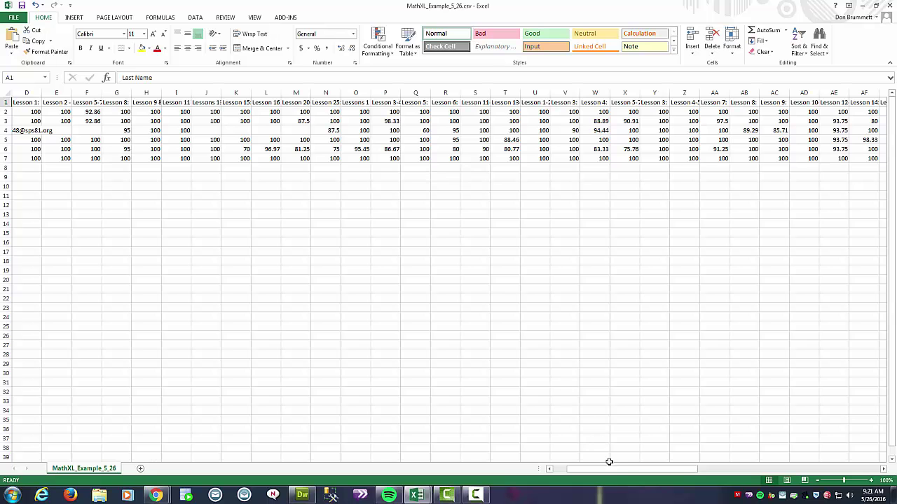
left_click_drag(692, 472, 184, 372)
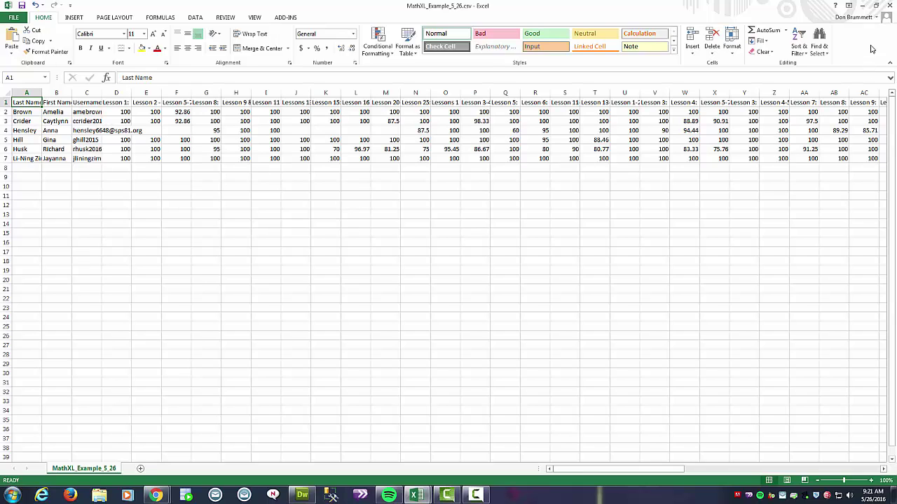